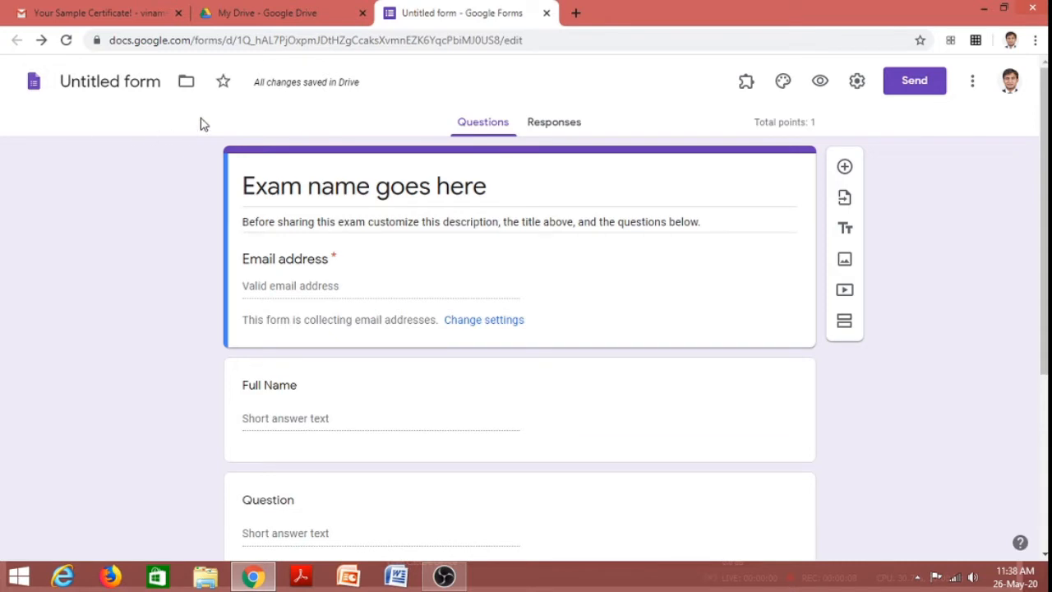
Check the form's quiz options in its settings and save the settings
left_click(123, 91)
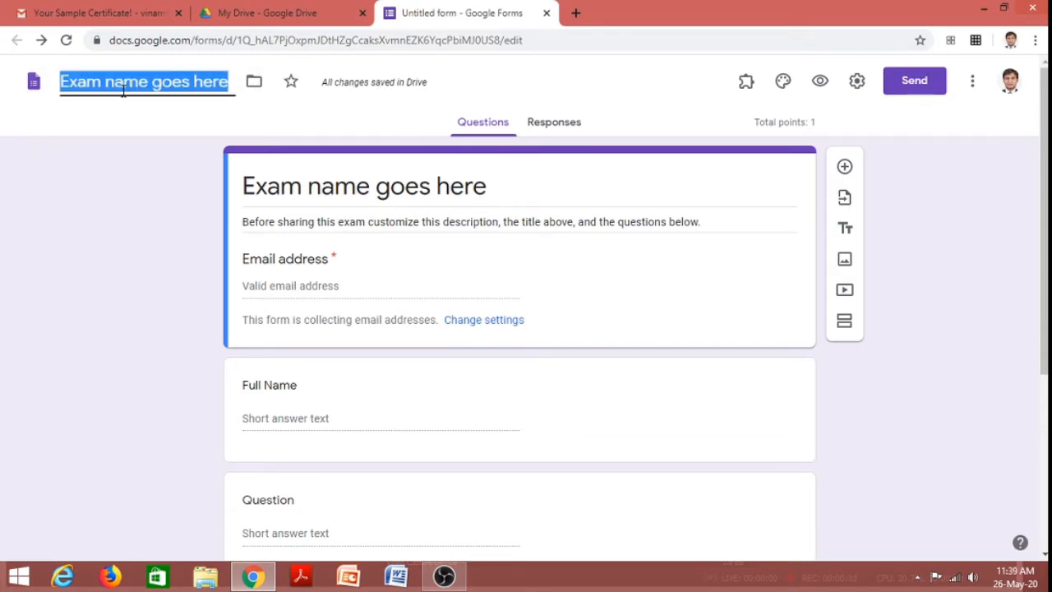
left_click(855, 81)
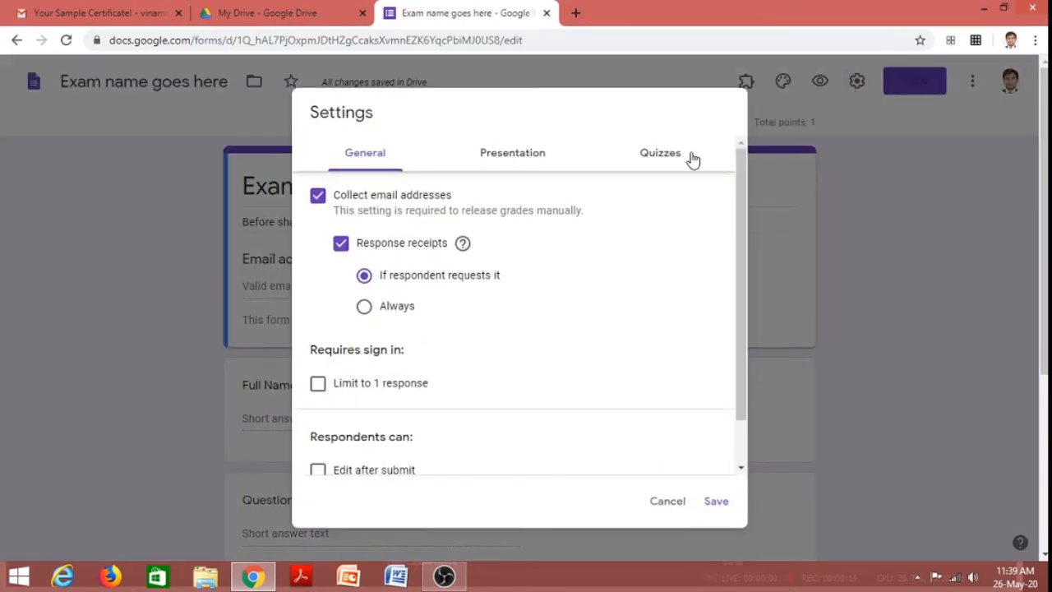
left_click(663, 167)
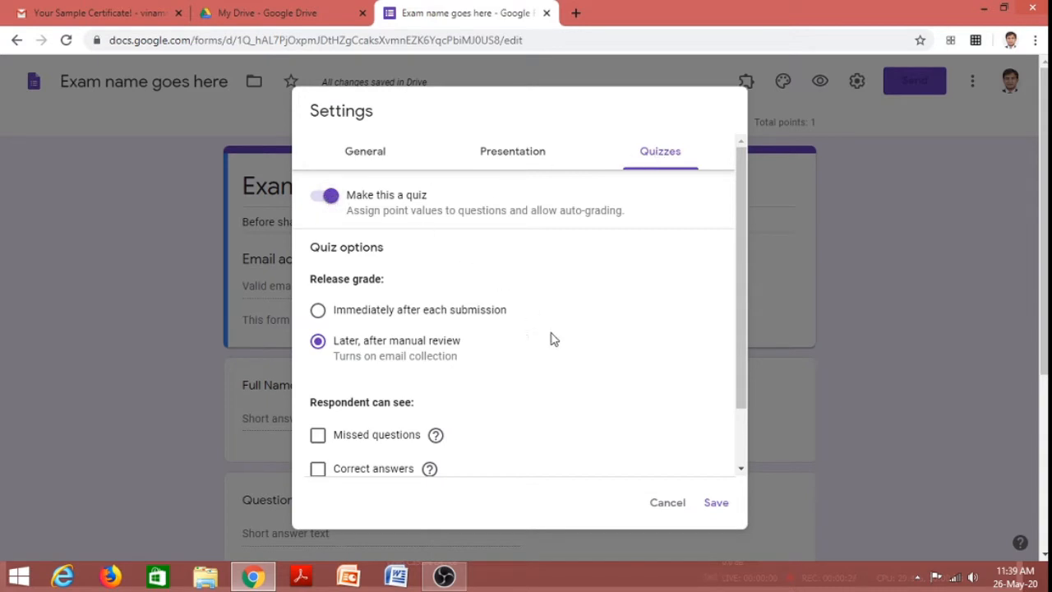
left_click(715, 504)
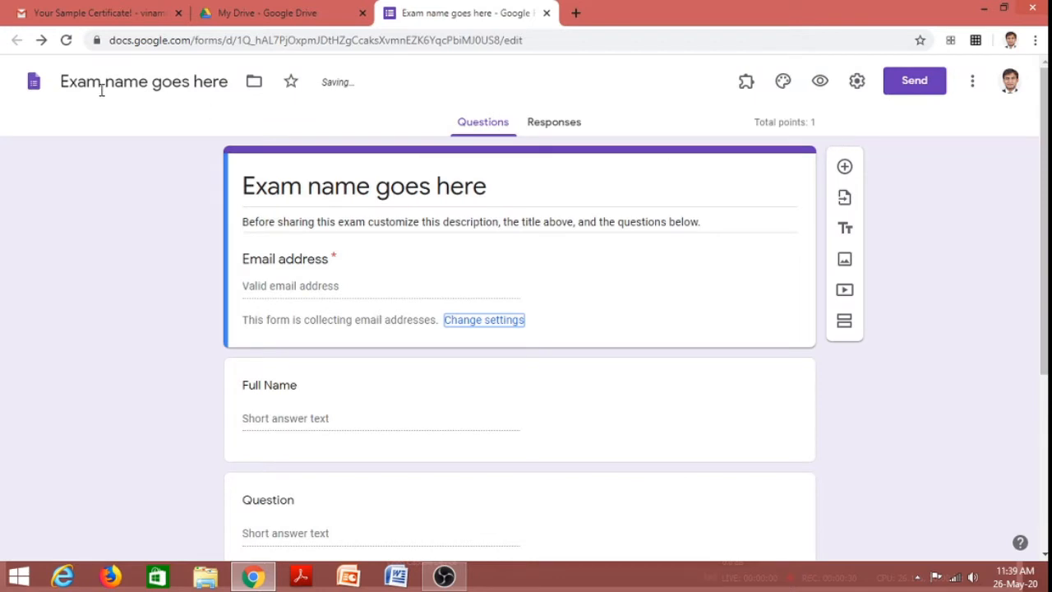
Set both the form's heading and its file name to QUIZ 1
left_click(261, 177)
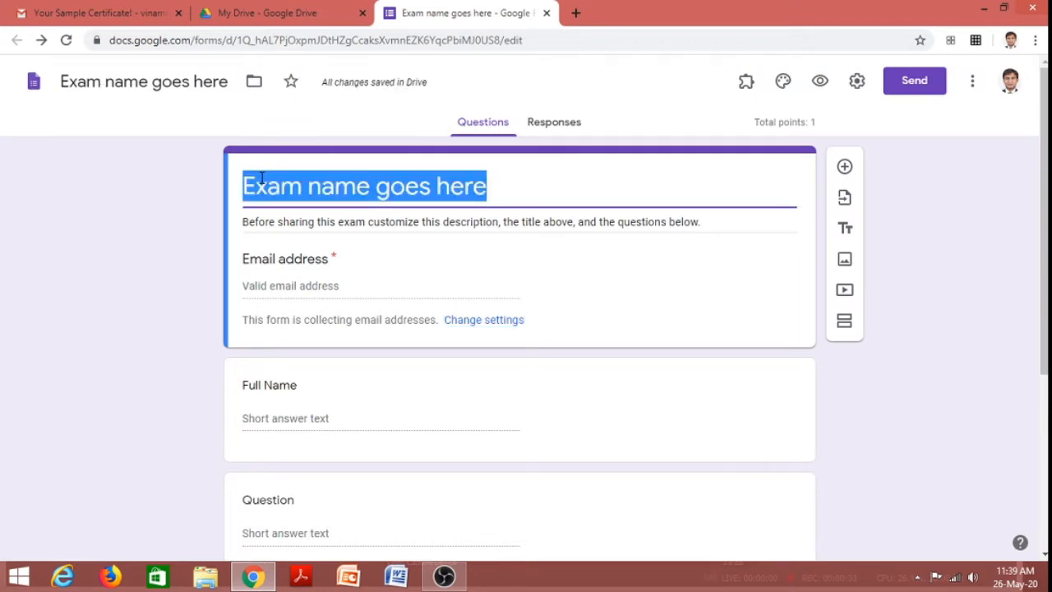
type("QU")
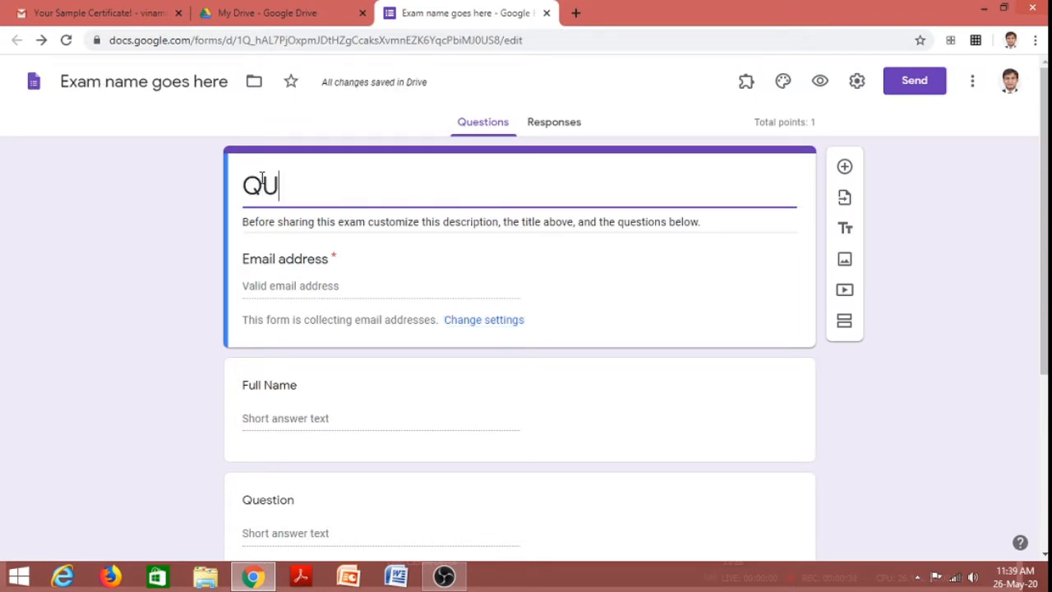
type("IZ 1")
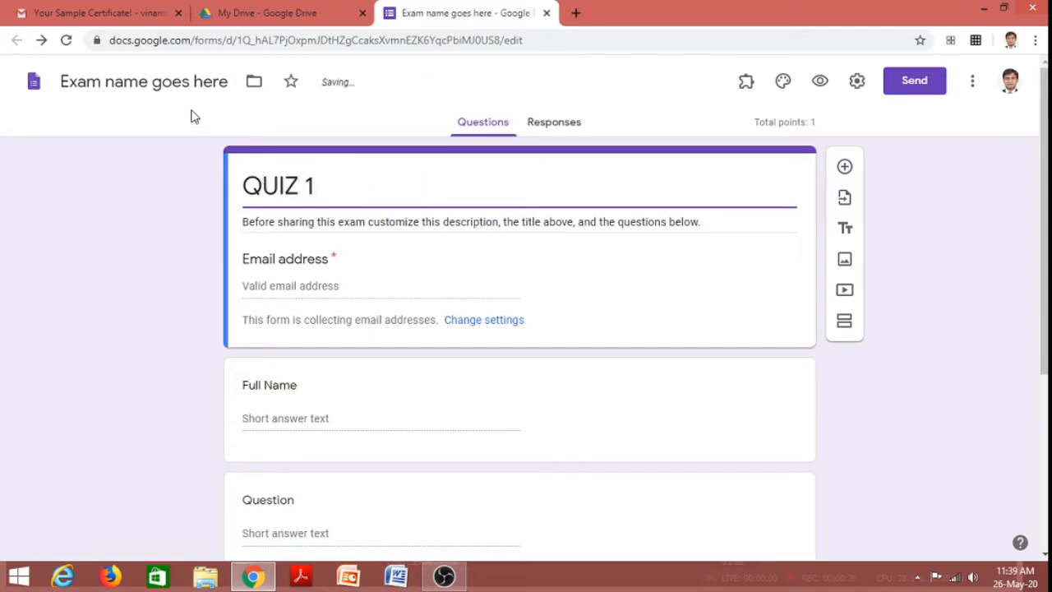
left_click(155, 79)
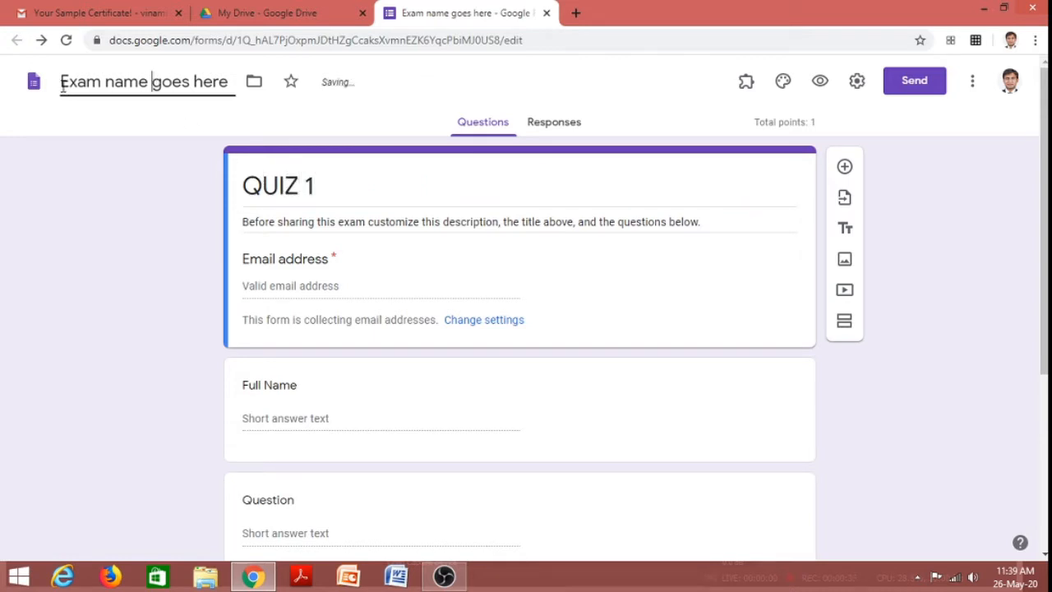
left_click_drag(61, 84, 557, 89)
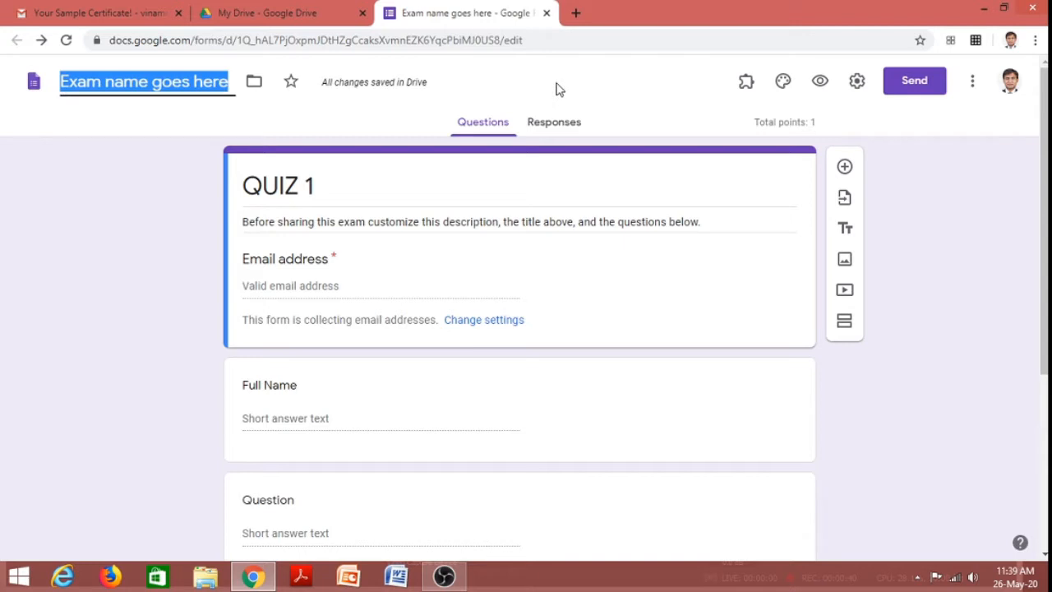
type("QUIZ 1")
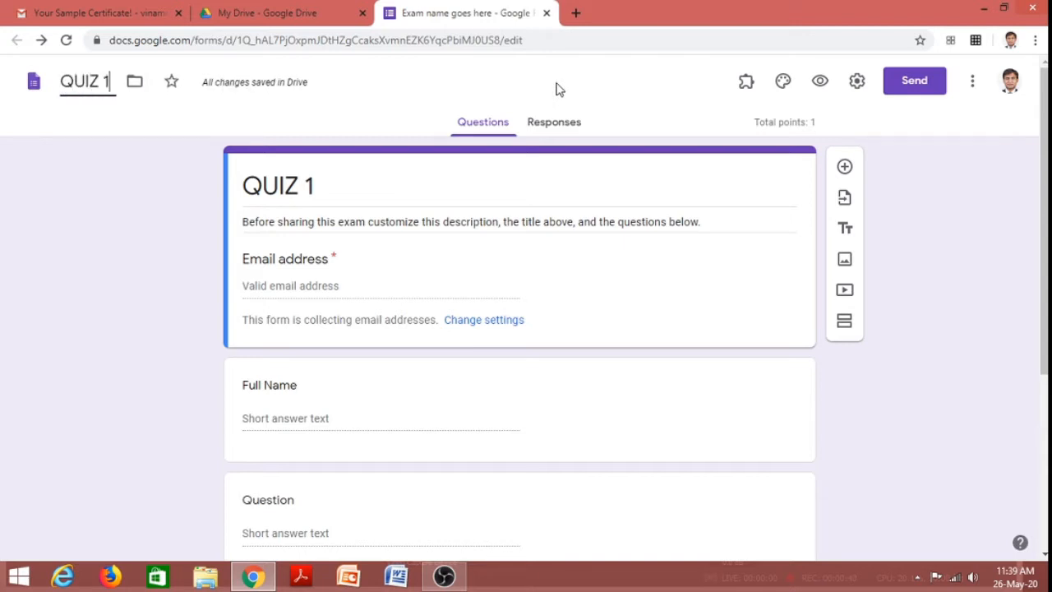
left_click(150, 233)
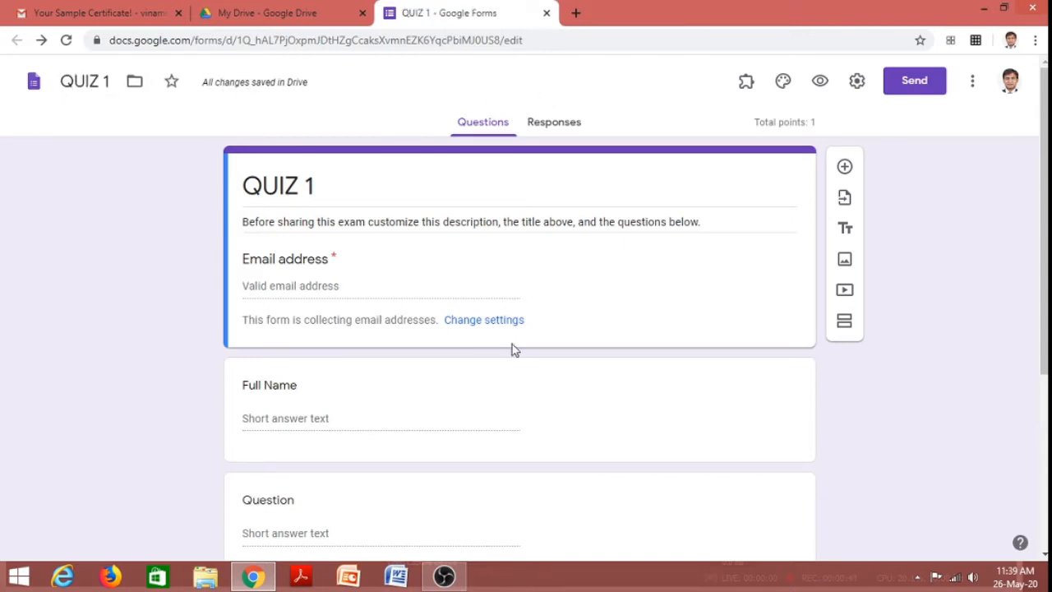
Delete the Full Name question from the form
left_click_drag(1044, 213, 1044, 299)
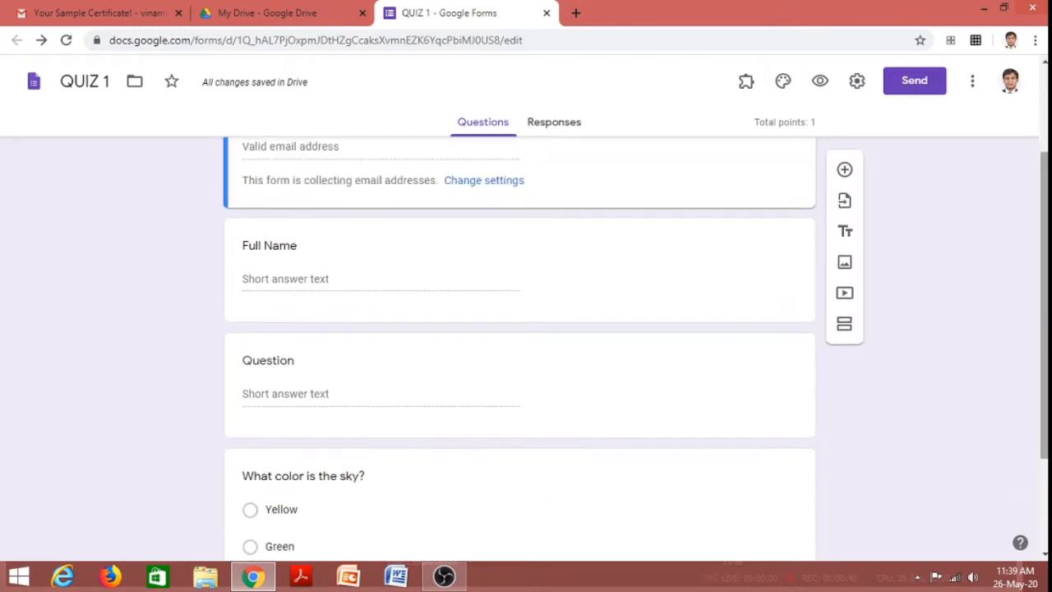
left_click(596, 345)
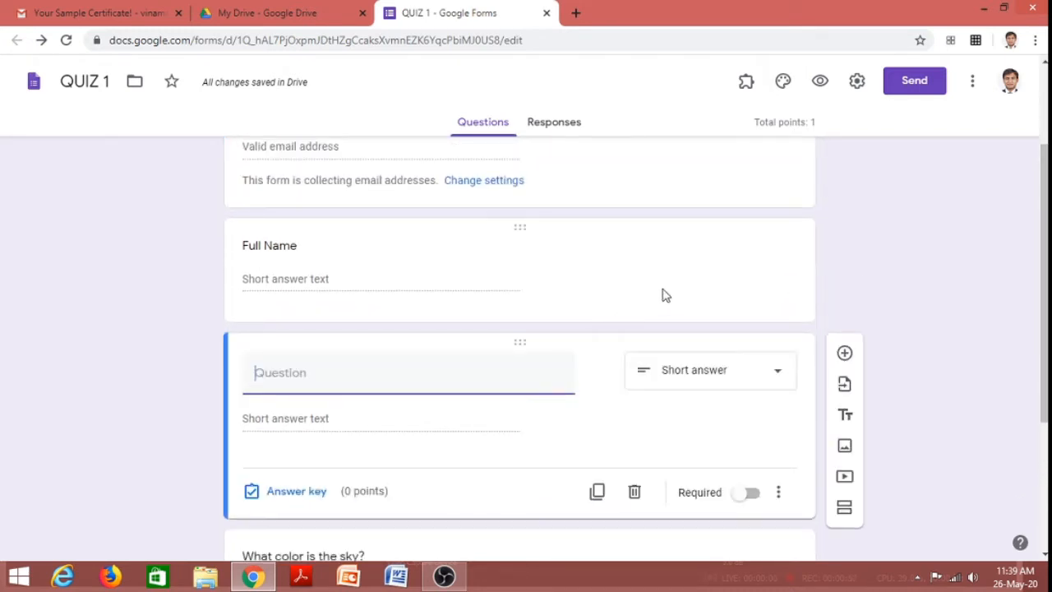
left_click(663, 296)
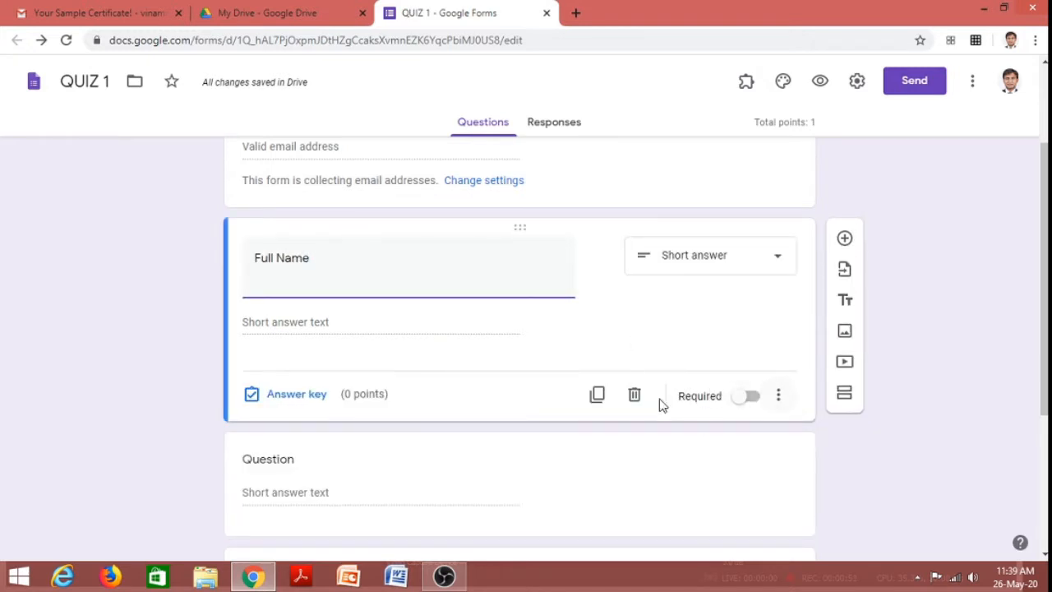
left_click(633, 396)
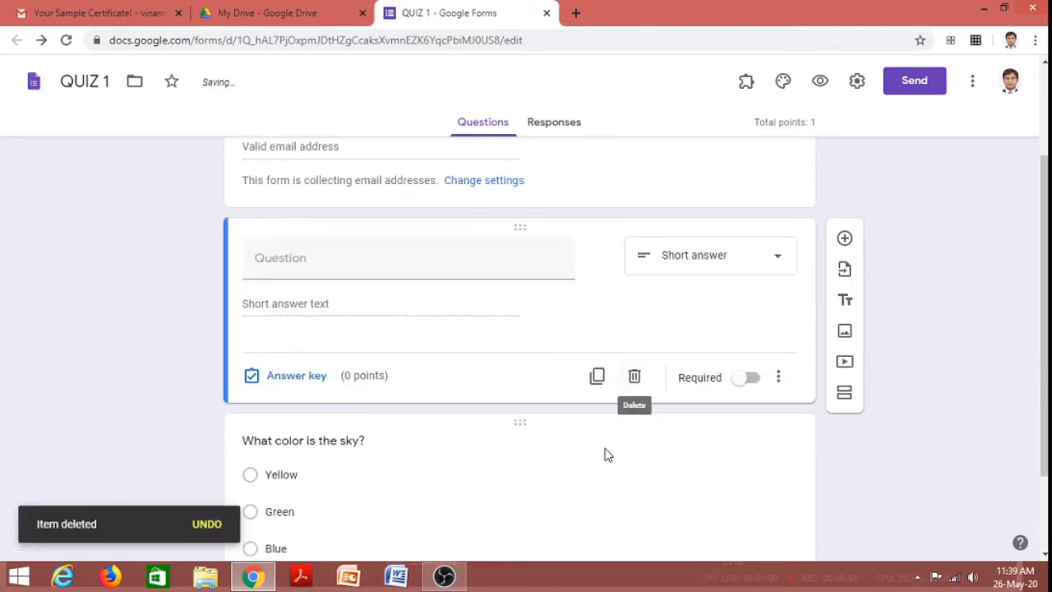
Enter Name as the text of the blank short-answer question and make the question required
left_click(281, 255)
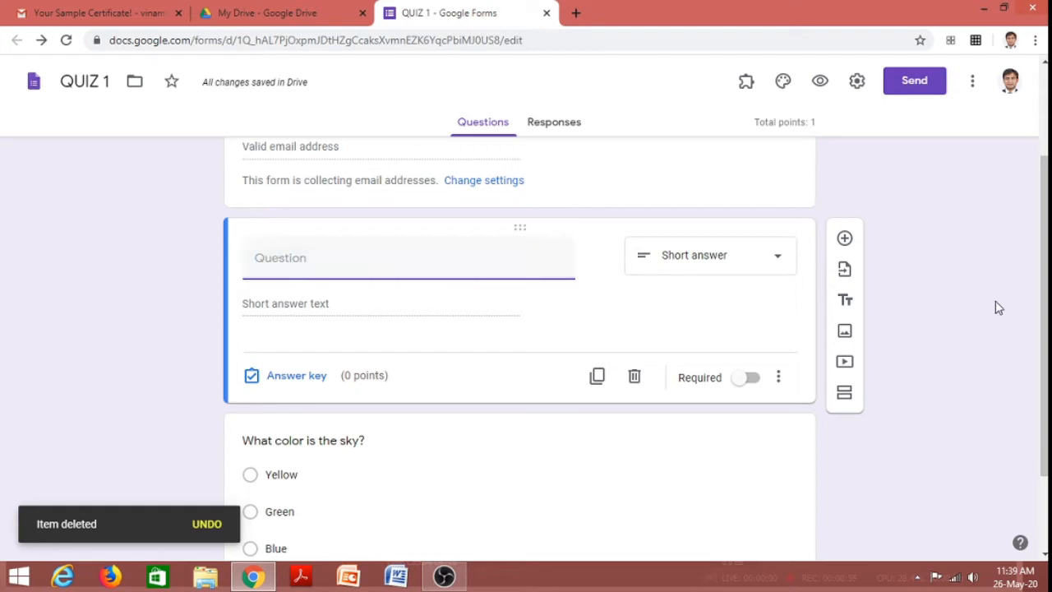
scroll(281, 251, "up", 1)
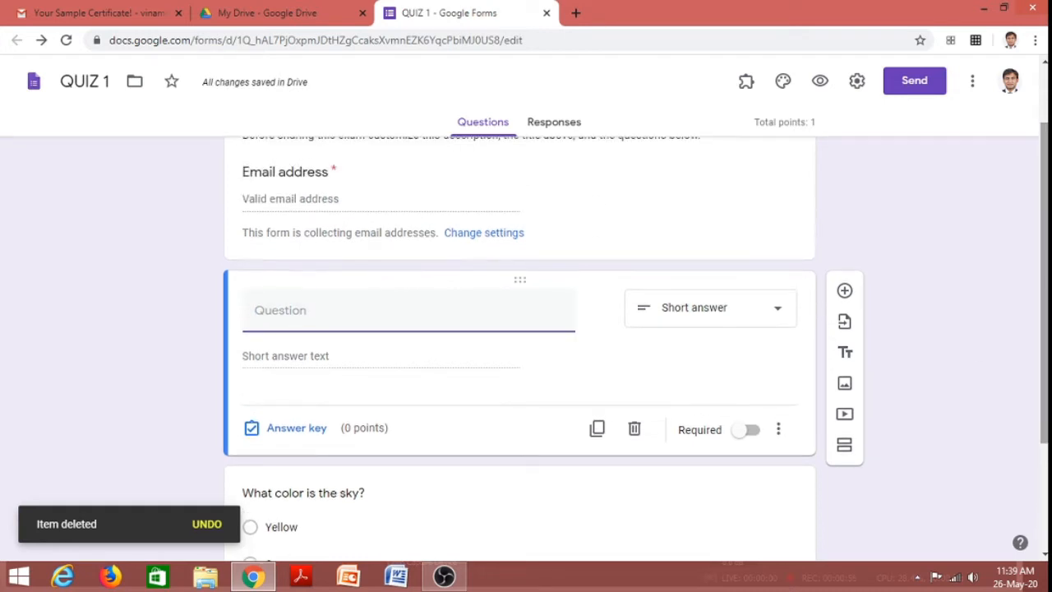
type("Name")
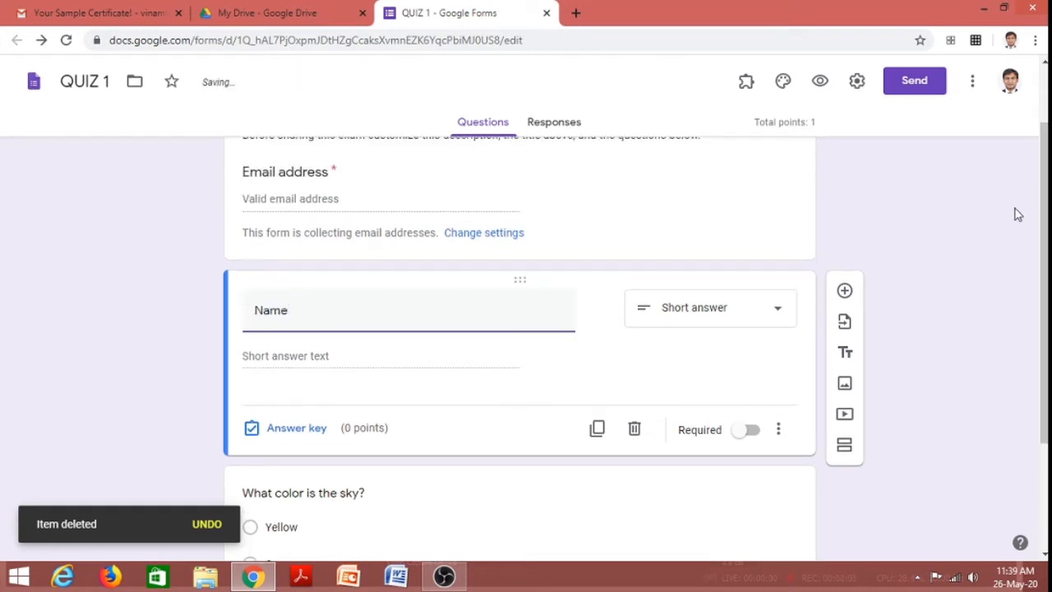
left_click(963, 194)
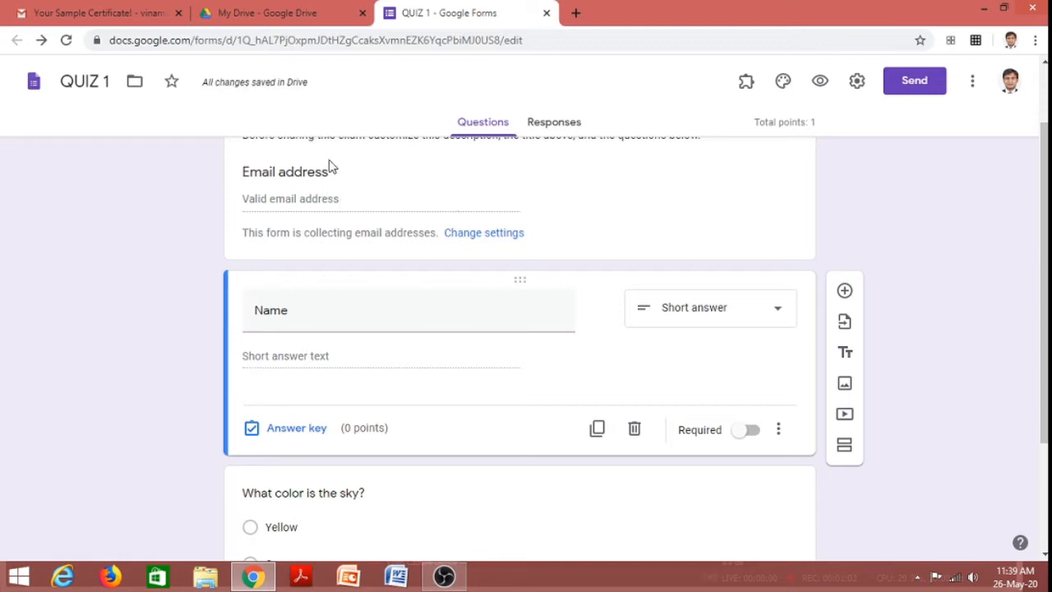
left_click_drag(1043, 235, 1044, 323)
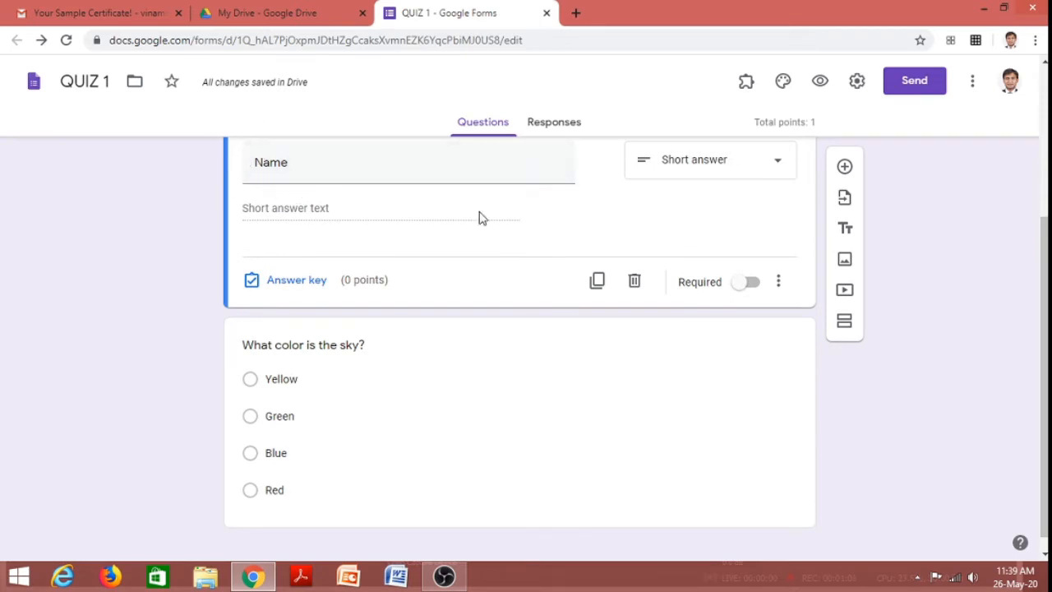
left_click(752, 283)
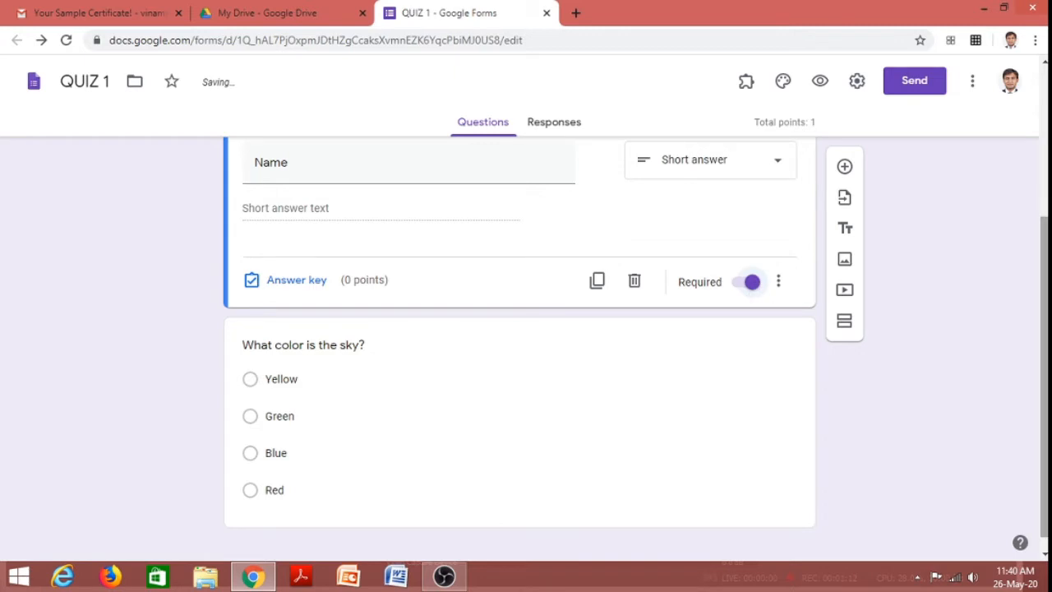
Give the multiple-choice question about the sky's color 5 points in its answer key and make it required
scroll(1033, 261, "down", 2)
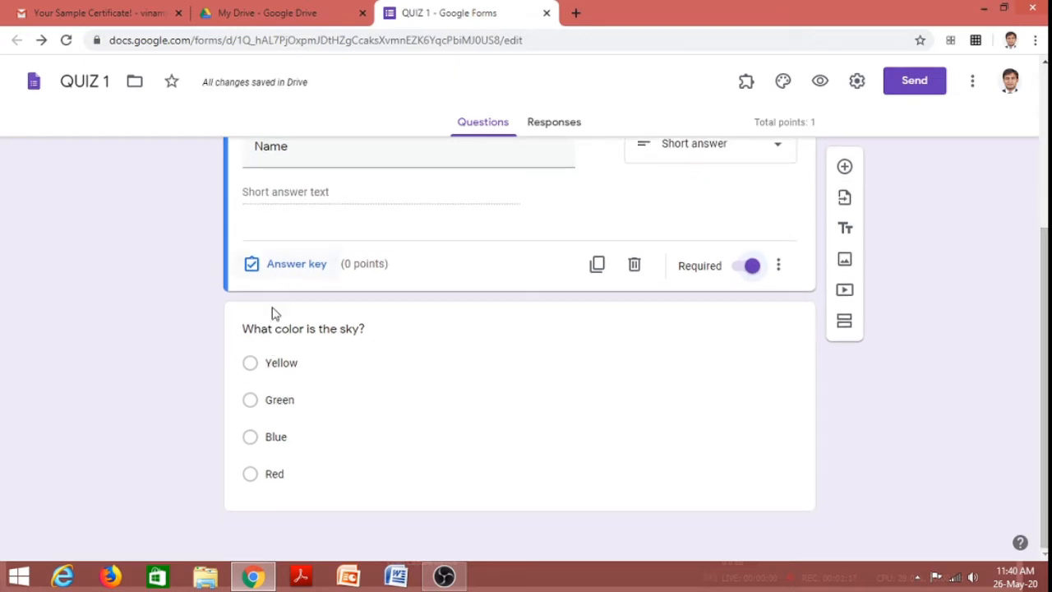
left_click(424, 392)
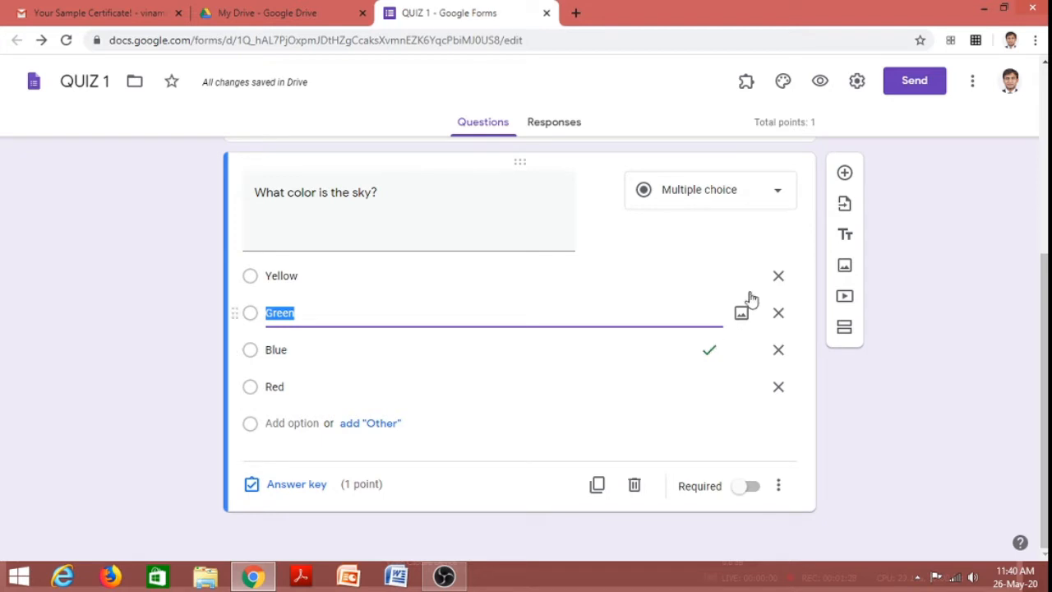
left_click(308, 493)
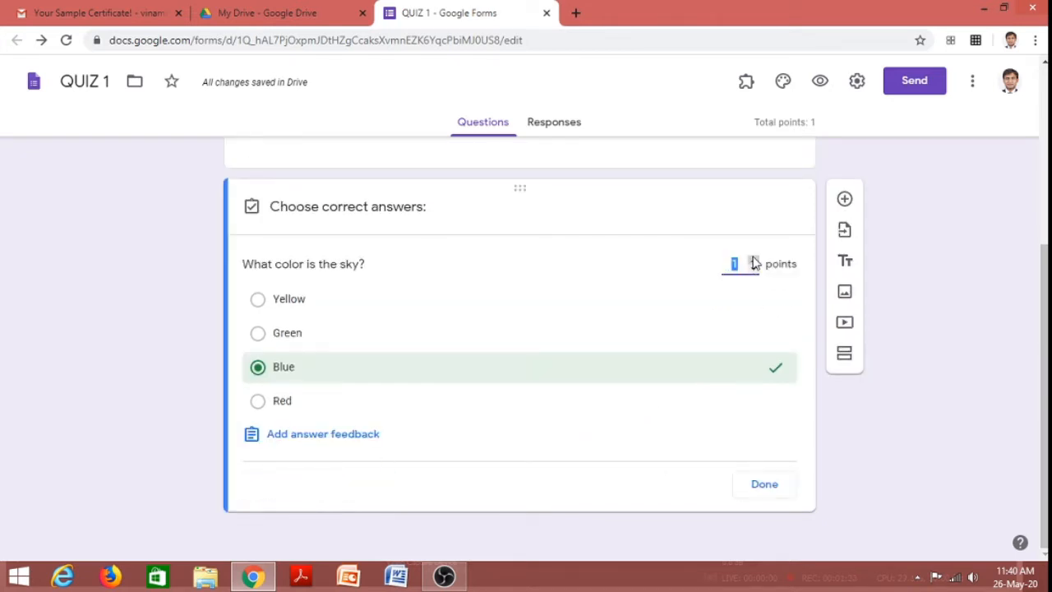
left_click(752, 260)
left_click(753, 259)
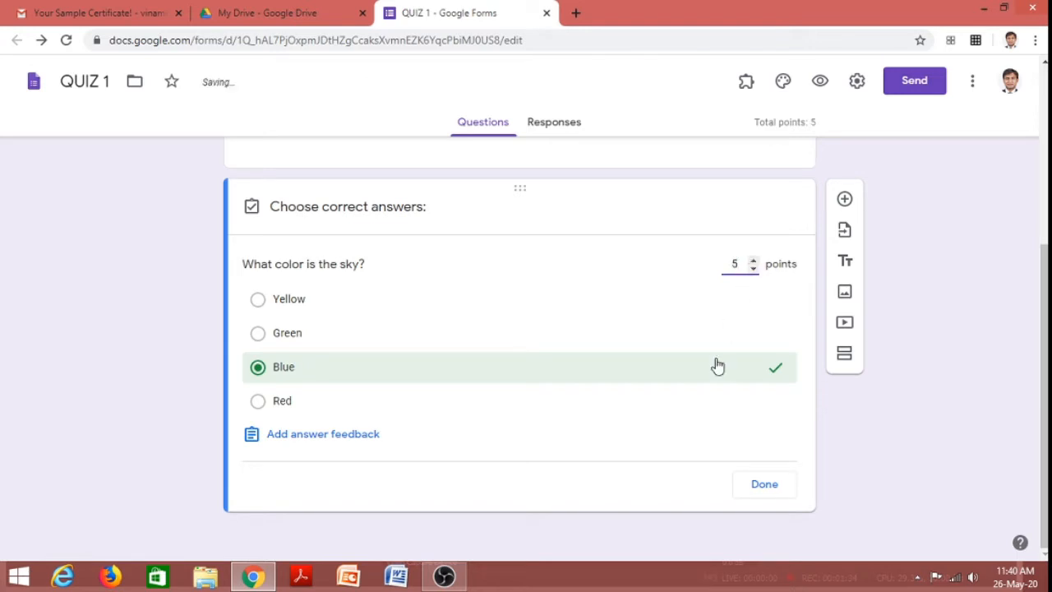
left_click(758, 488)
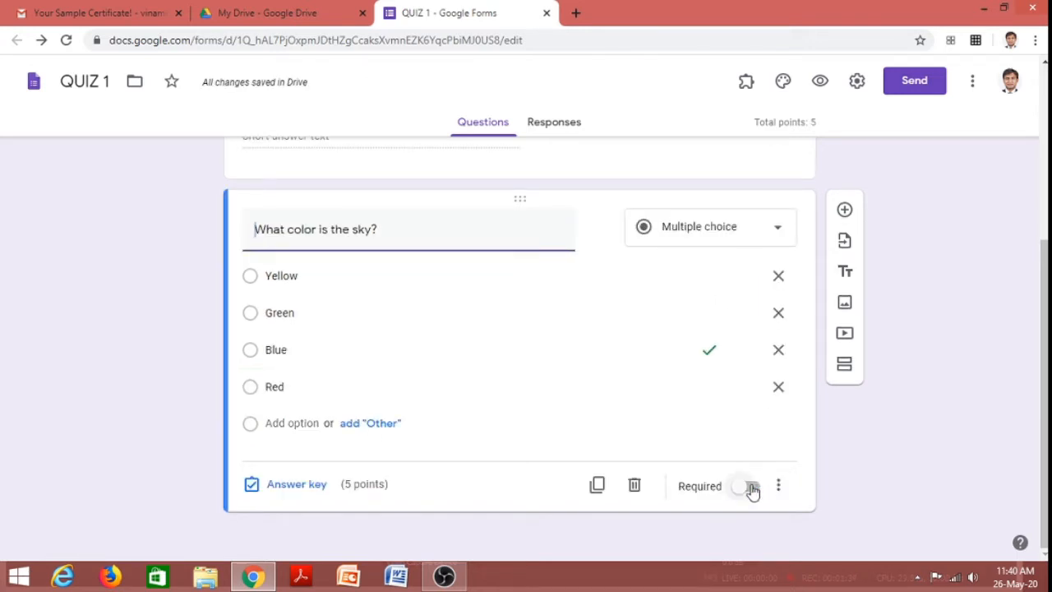
left_click(751, 487)
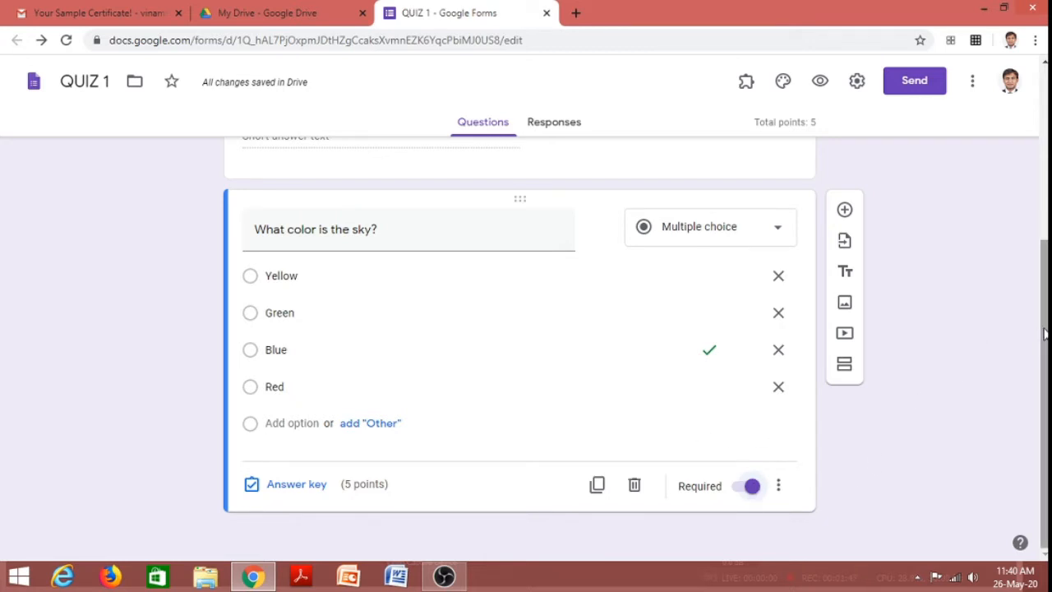
Search the form's add-on marketplace for Certify'em, view the add-on's page and close the marketplace
left_click_drag(1045, 335, 1044, 157)
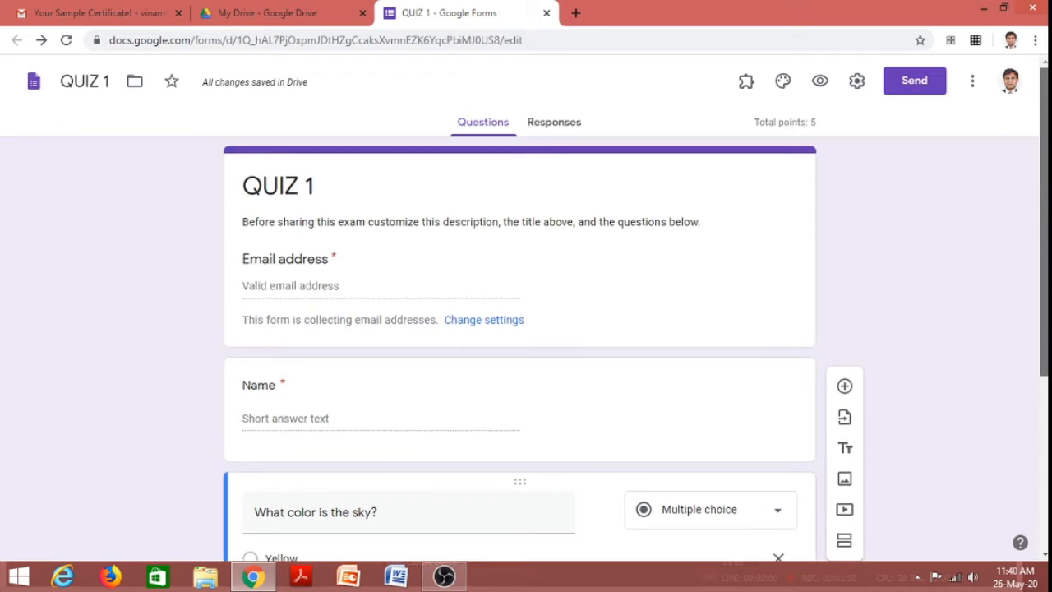
left_click(971, 85)
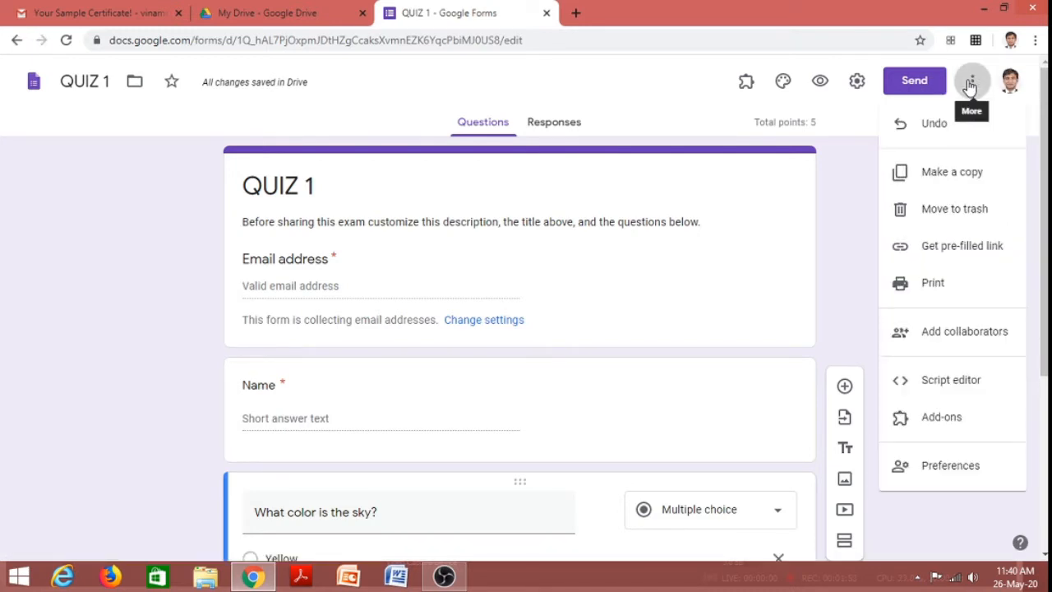
left_click(956, 415)
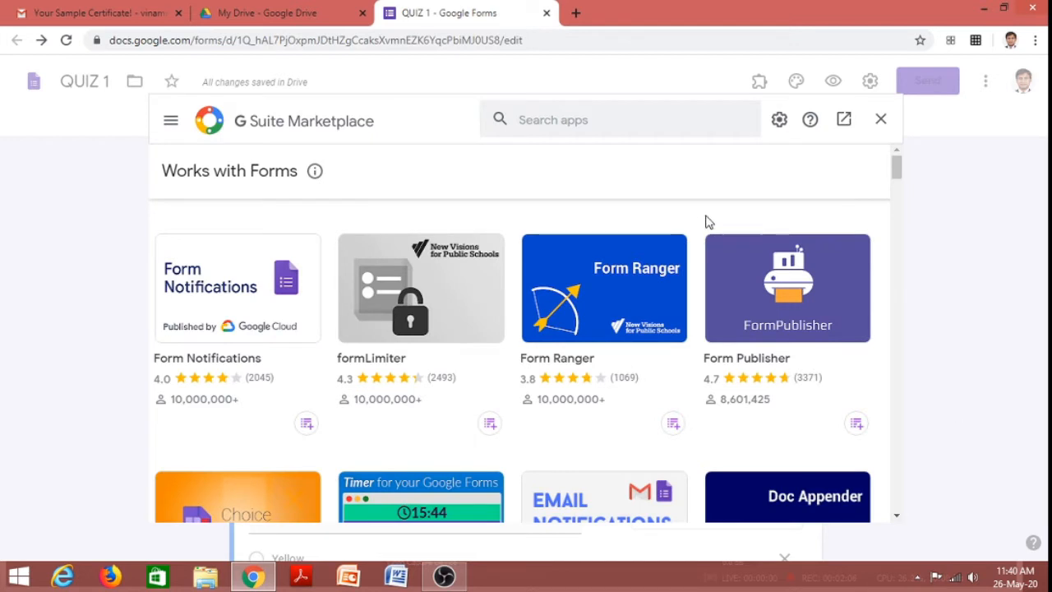
left_click(590, 115)
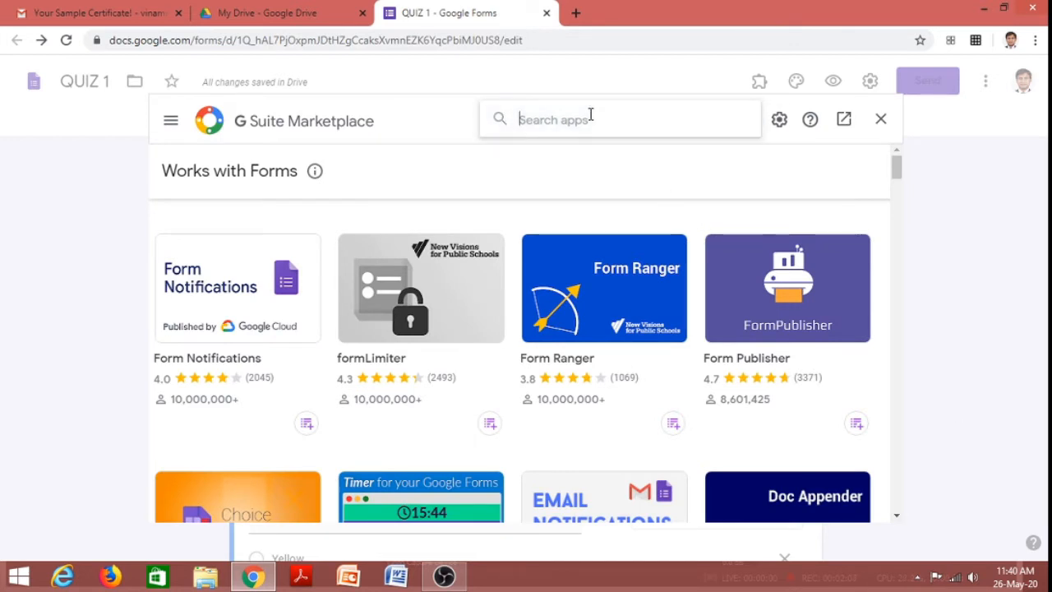
type("cert")
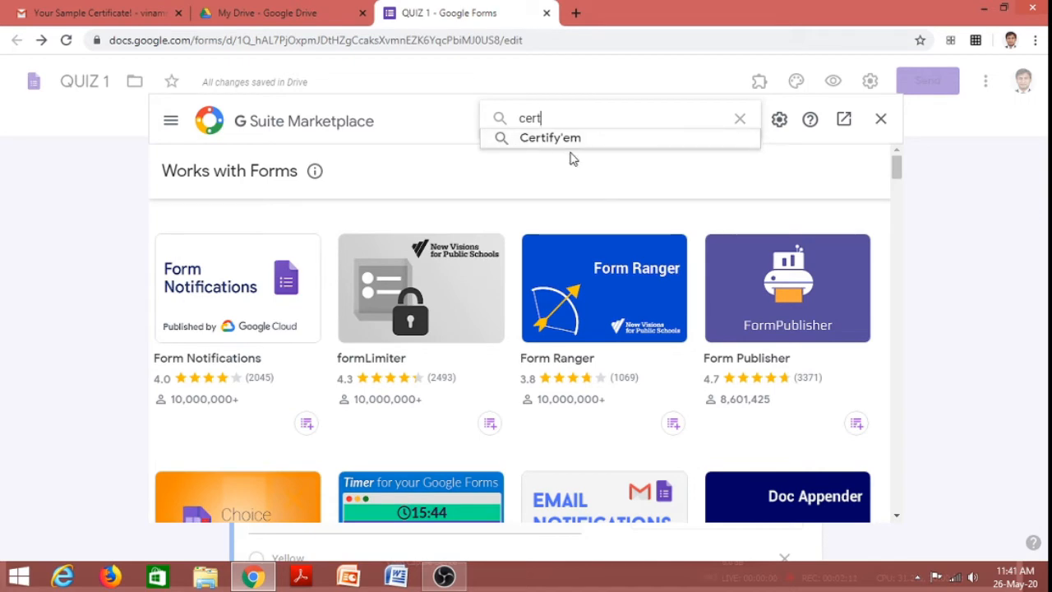
left_click(574, 138)
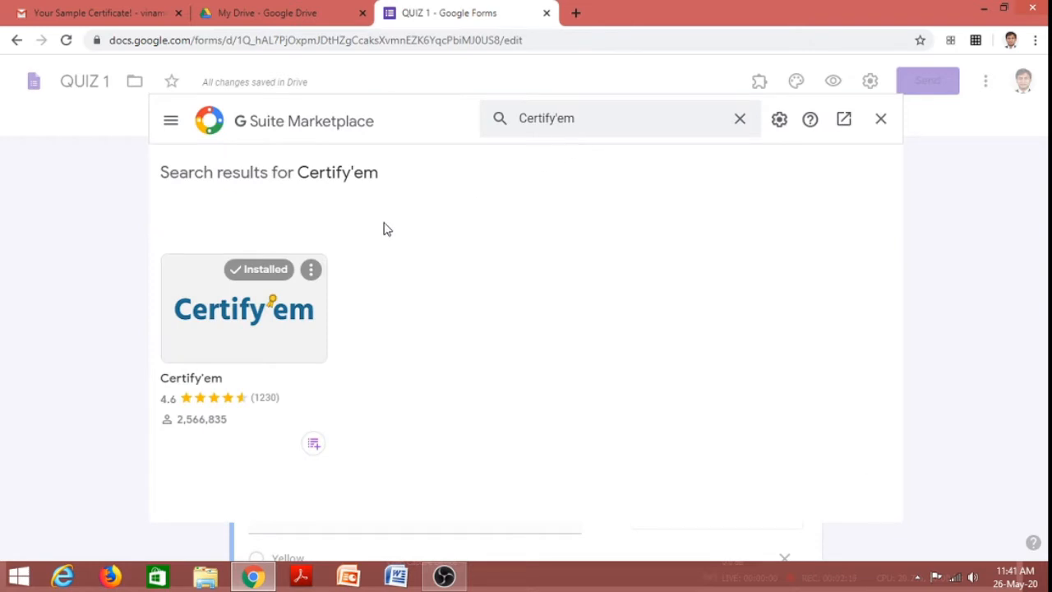
left_click(234, 317)
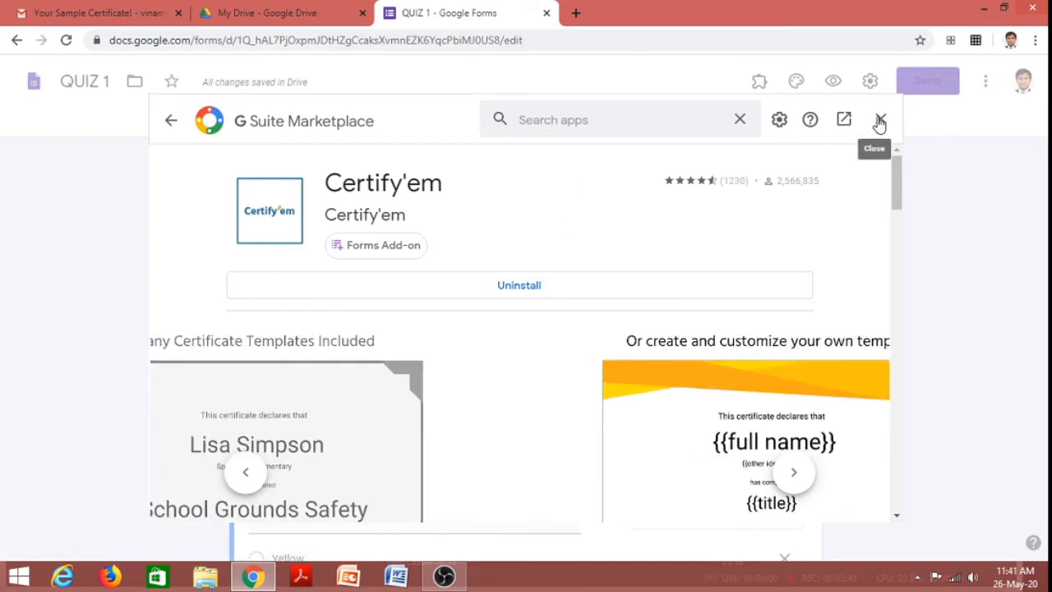
left_click(881, 122)
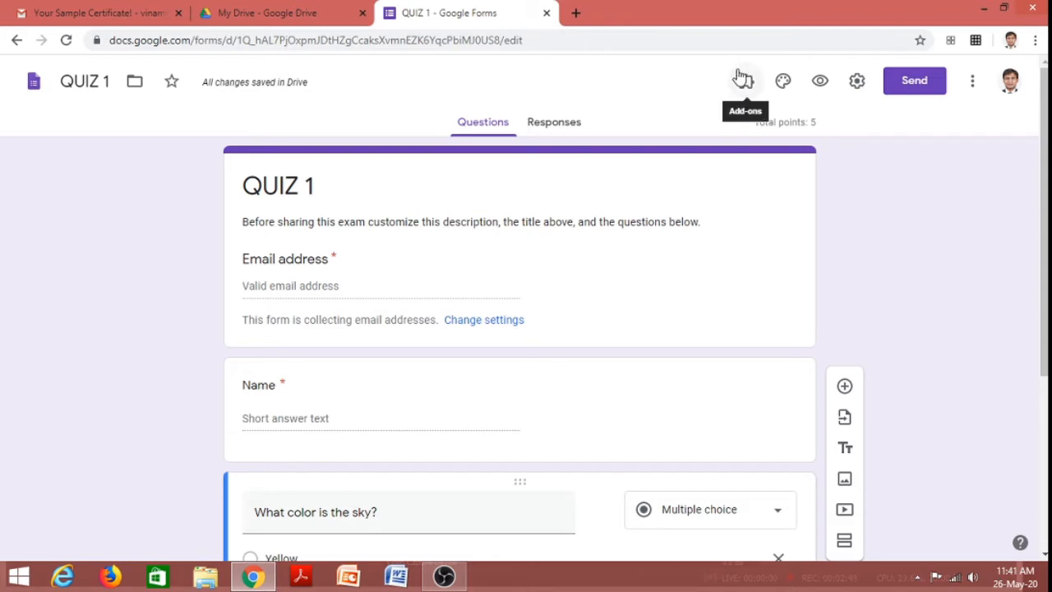
Open the Certify'em add-on and show its controls for the QUIZ 1 form
left_click(745, 82)
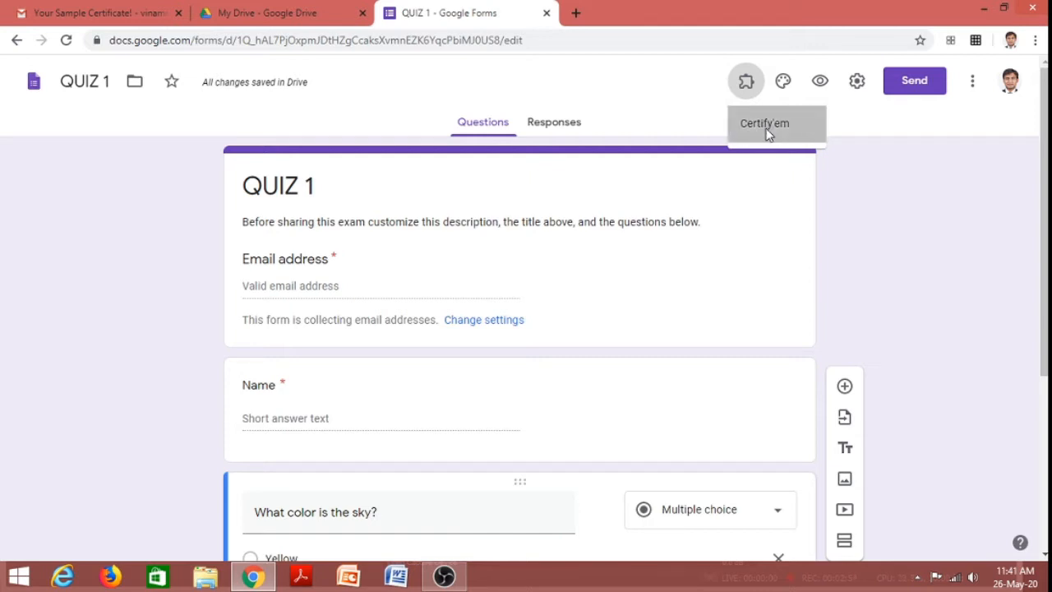
left_click(765, 130)
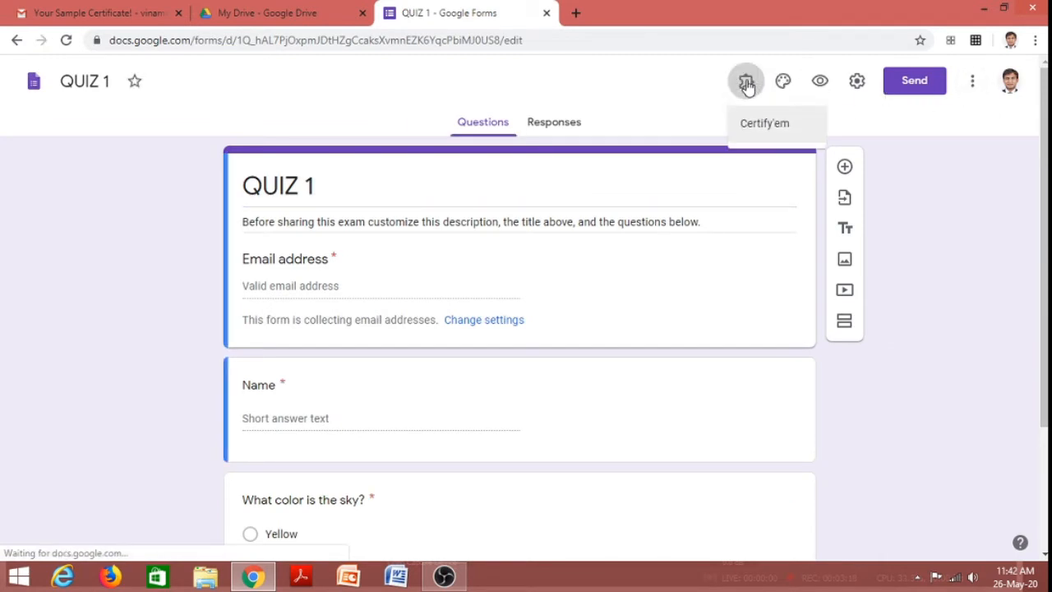
left_click(770, 130)
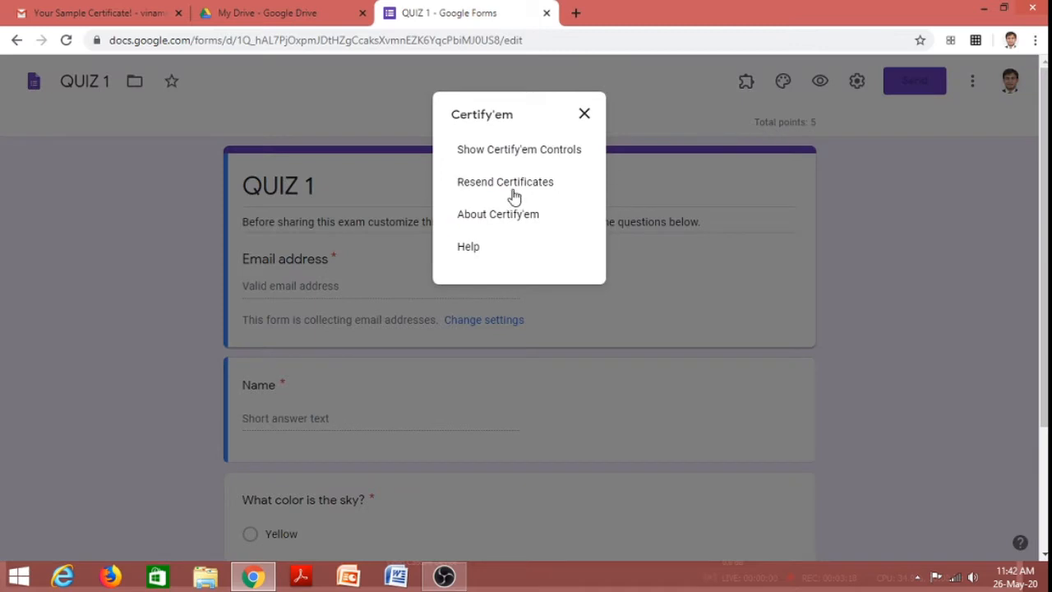
left_click(551, 156)
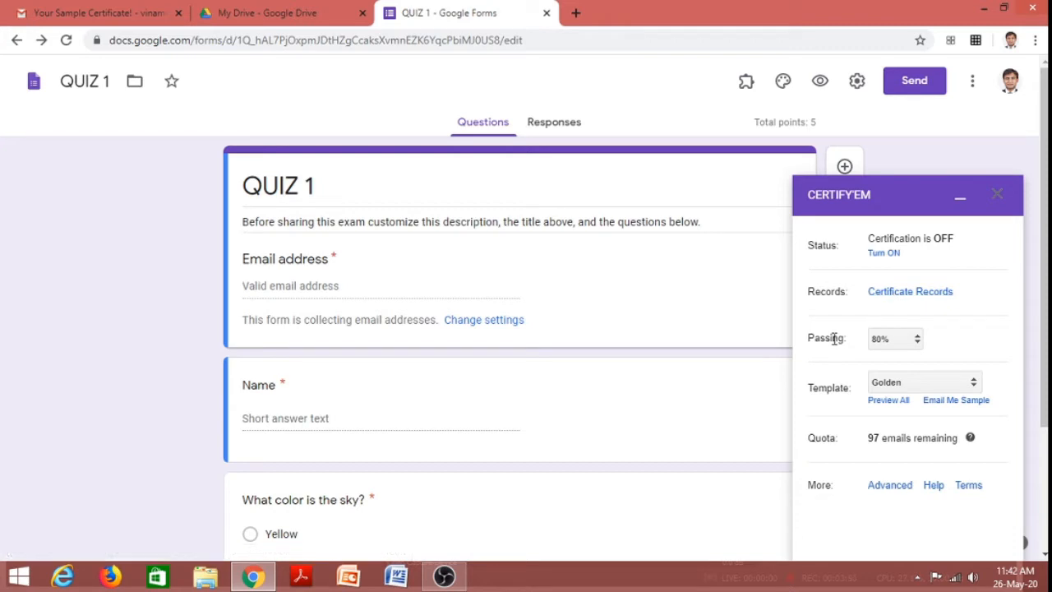
Set the Certify'em passing score to 50% and choose to use a custom template for the certificate
left_click(918, 340)
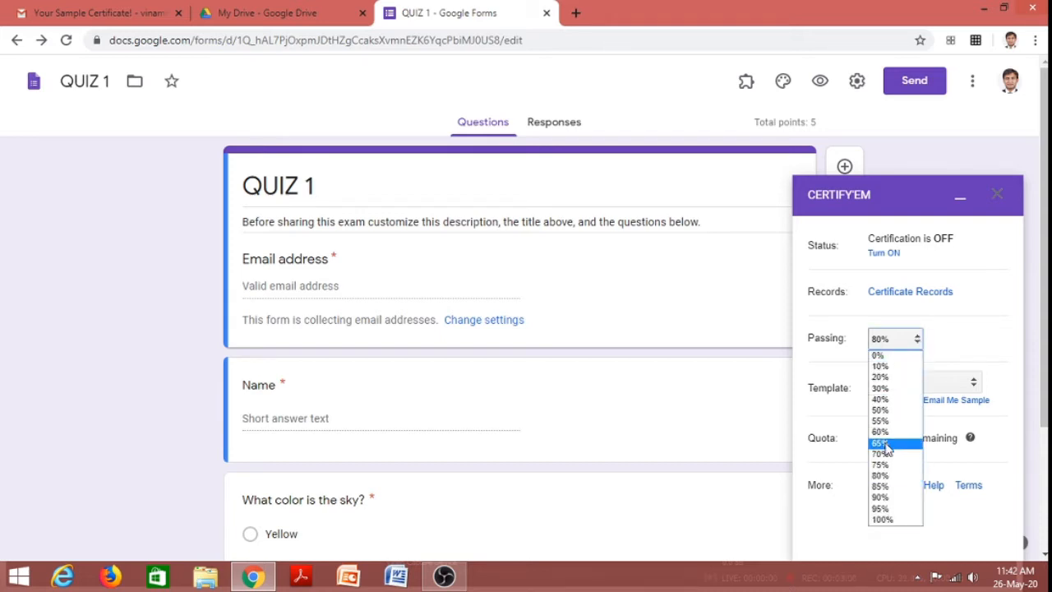
left_click(884, 412)
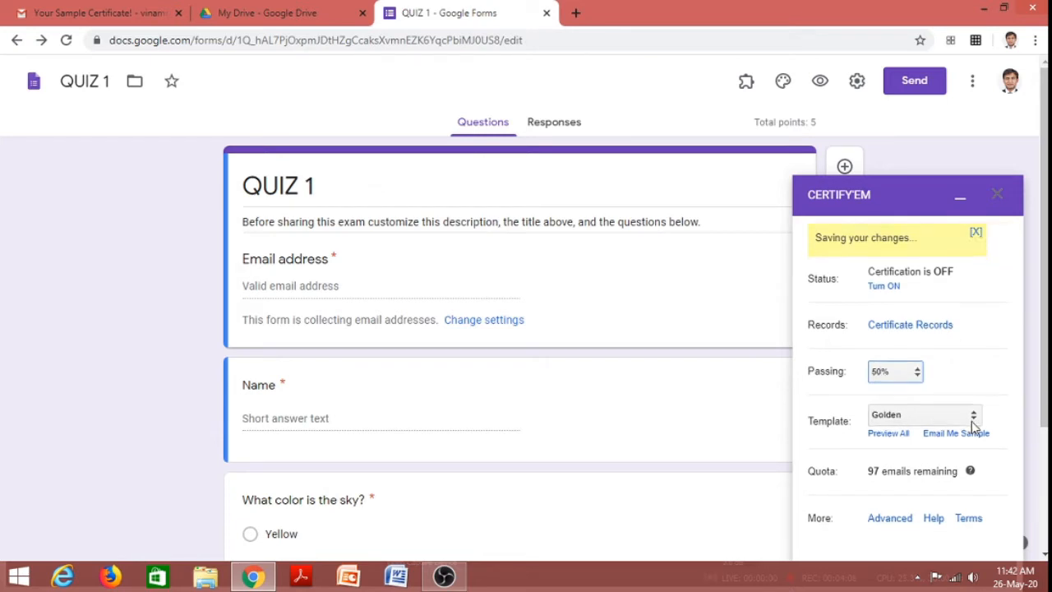
left_click(974, 384)
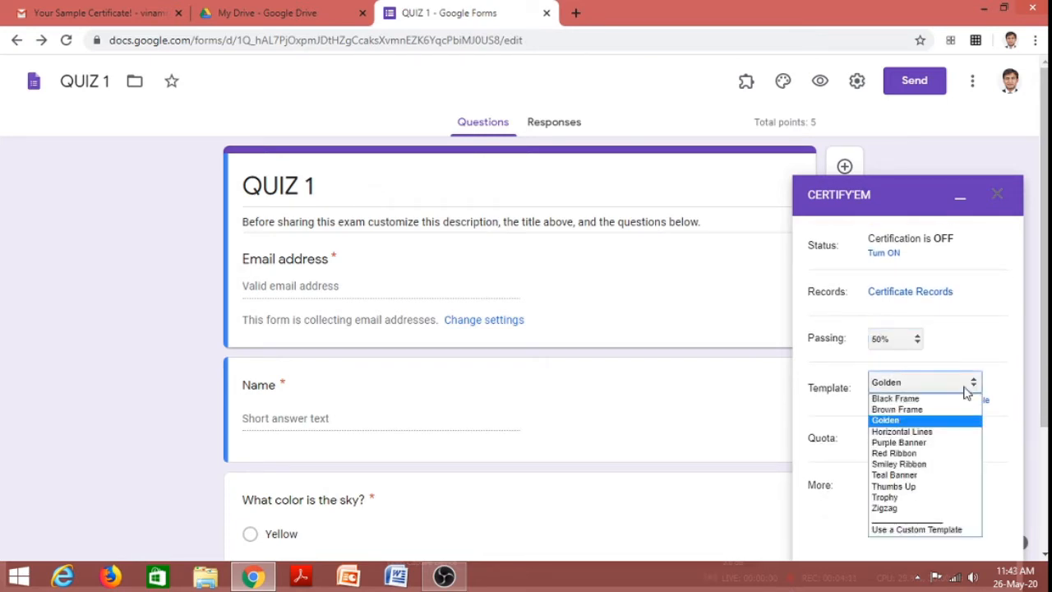
left_click(900, 531)
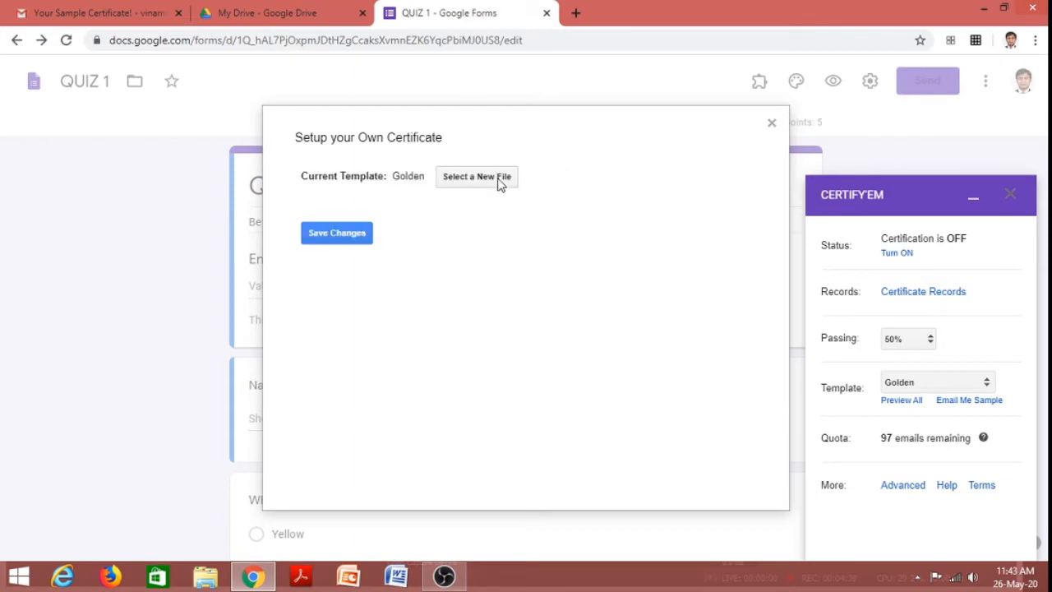
Switch to Google Drive and create a new blank Google Slides presentation in My Drive
left_click(576, 12)
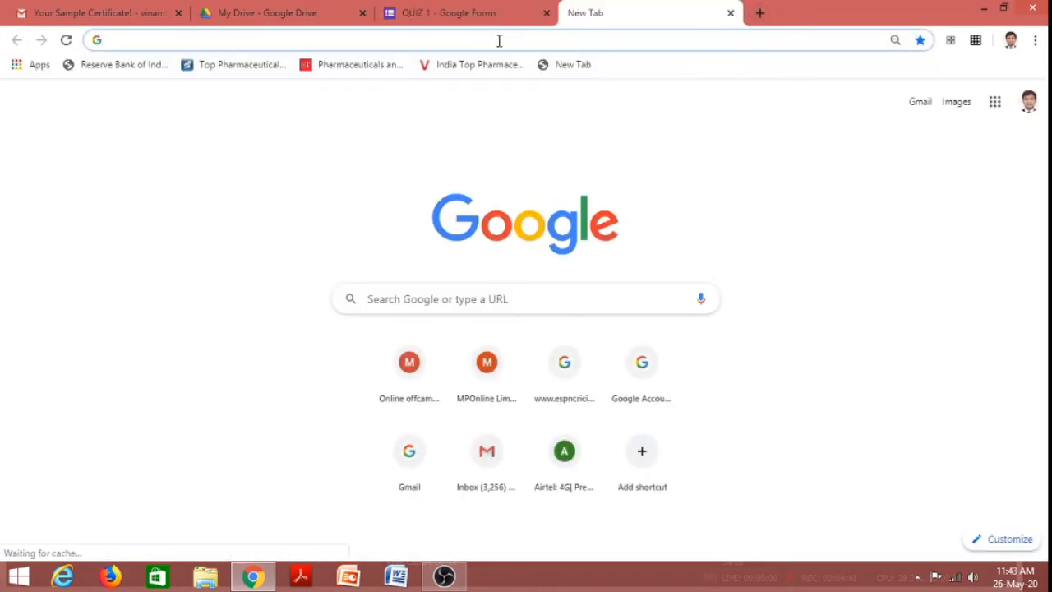
left_click(995, 102)
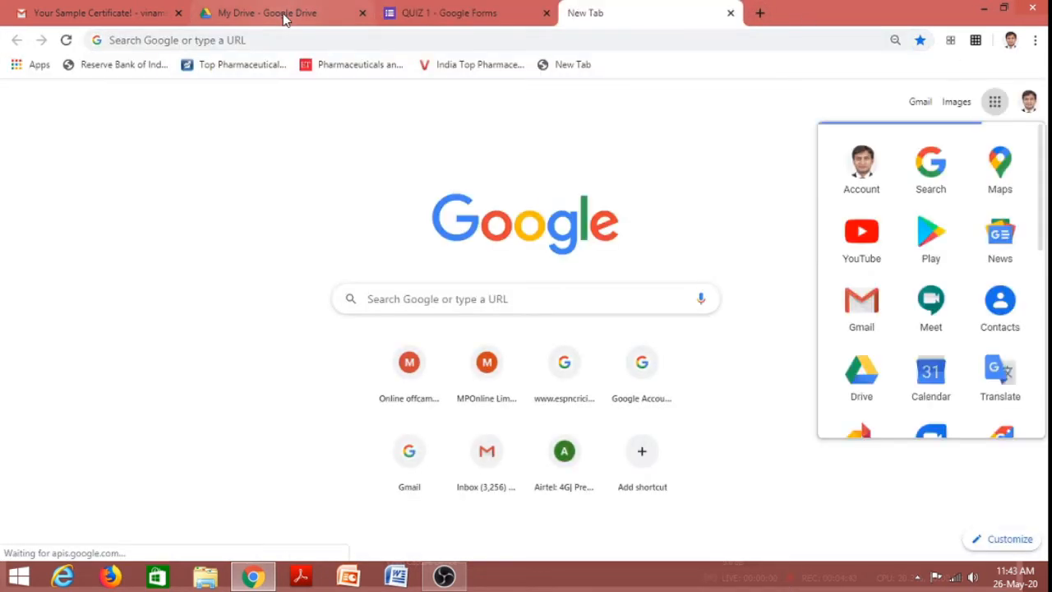
left_click(283, 18)
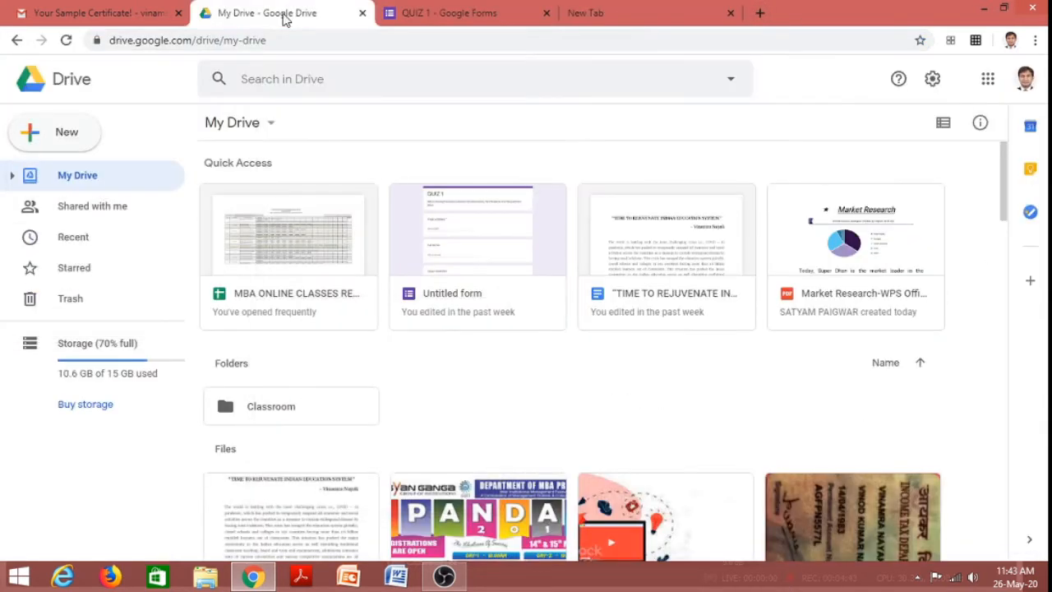
left_click(47, 137)
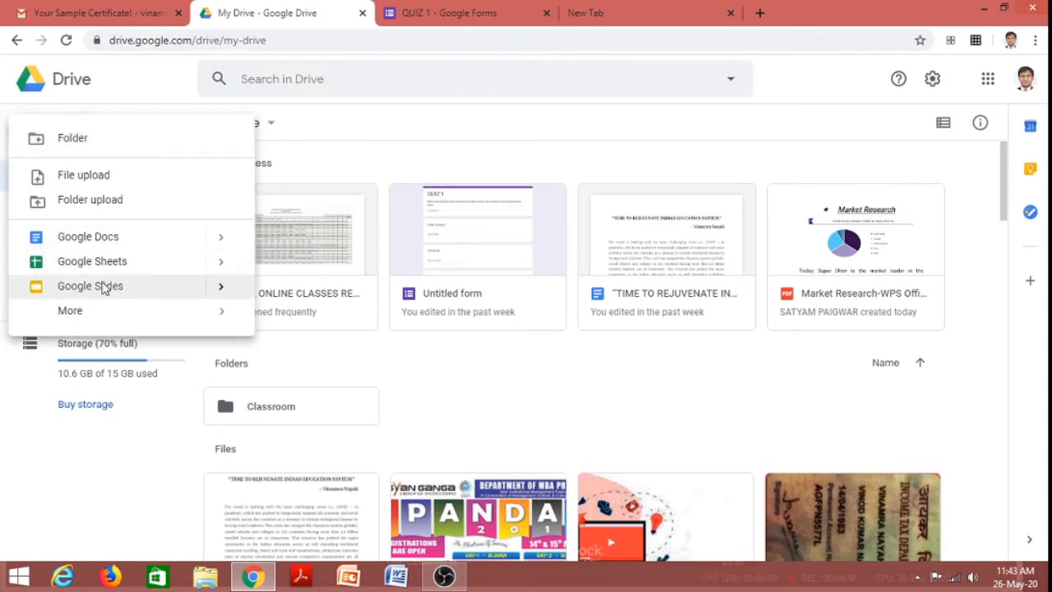
left_click(105, 287)
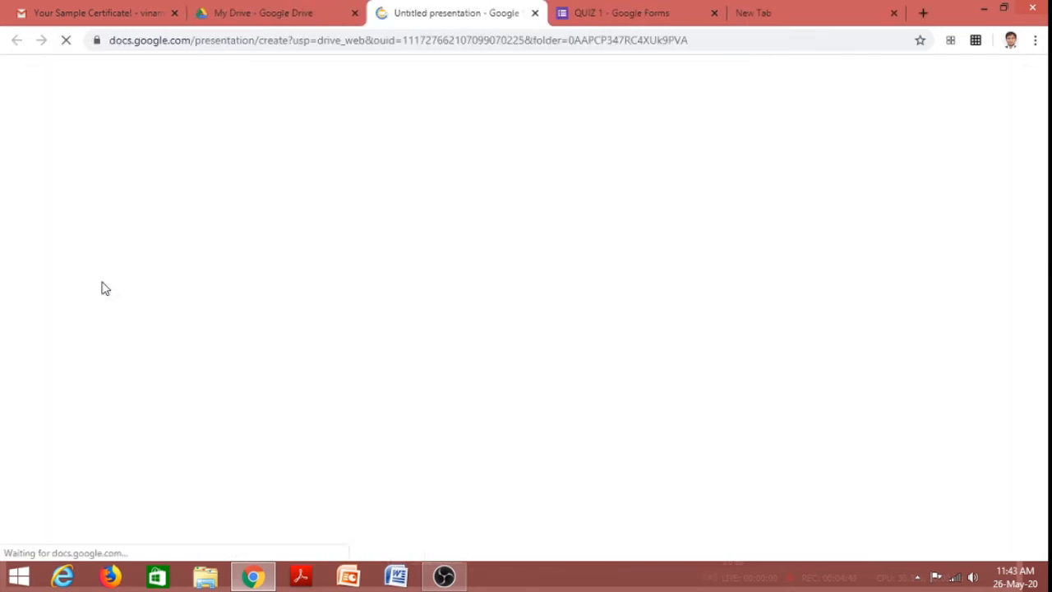